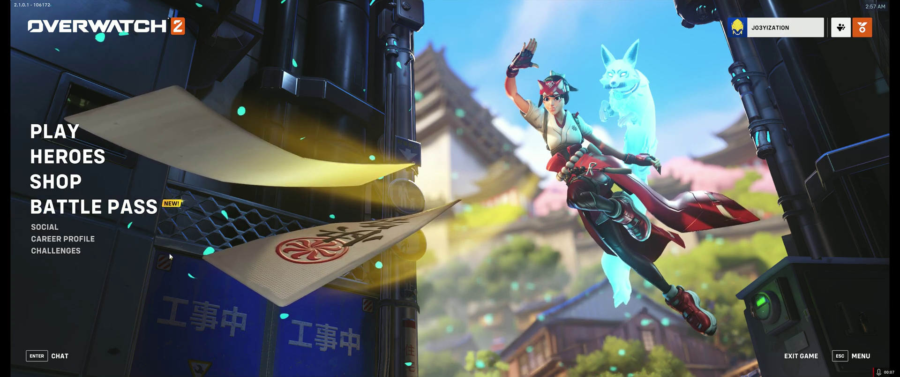
# Step: Open the game's options from the Overwatch 2 main screen
pyautogui.press('Escape')
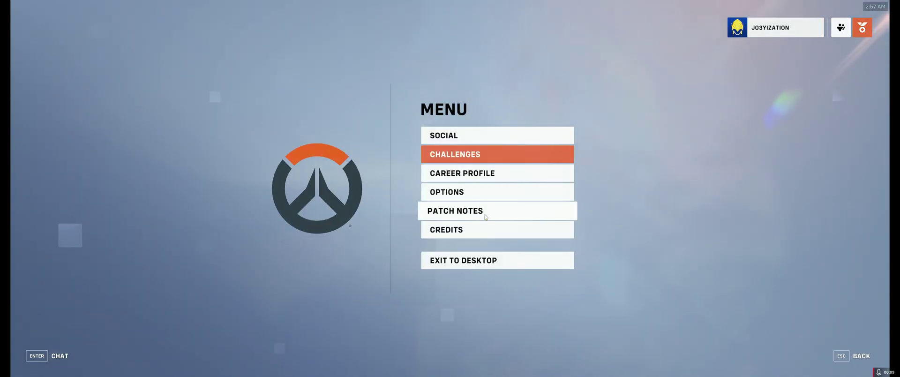
pyautogui.click(484, 192)
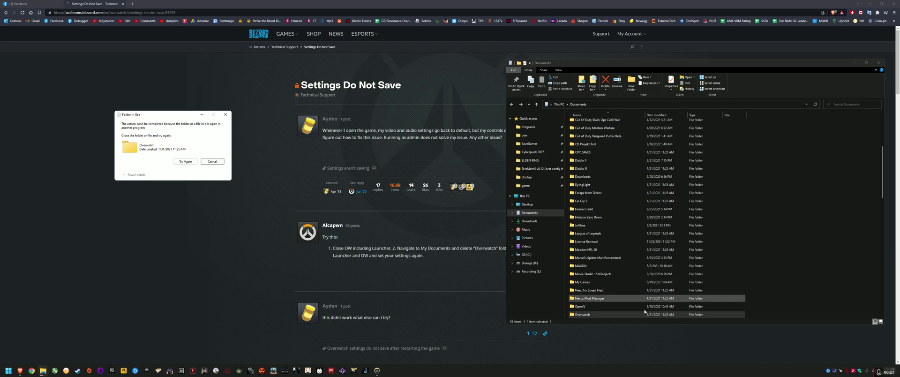
# Step: Switch to File Explorer, locate the Overwatch folder in Documents and view its properties
pyautogui.scroll(-1, 623, 307)
pyautogui.scroll(-1, 622, 308)
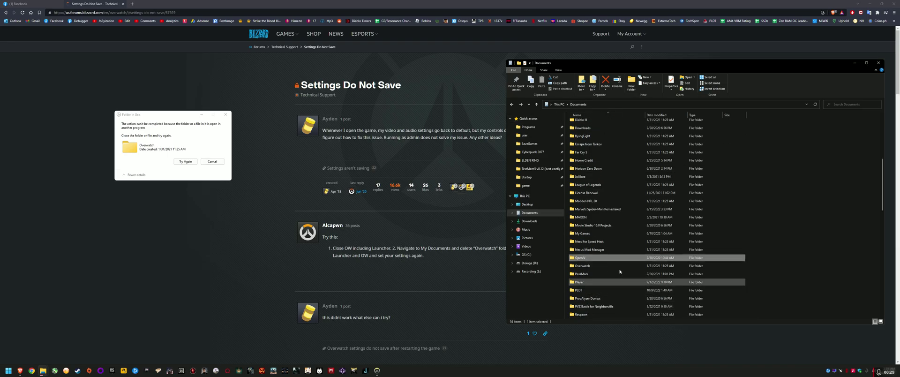
pyautogui.click(621, 267)
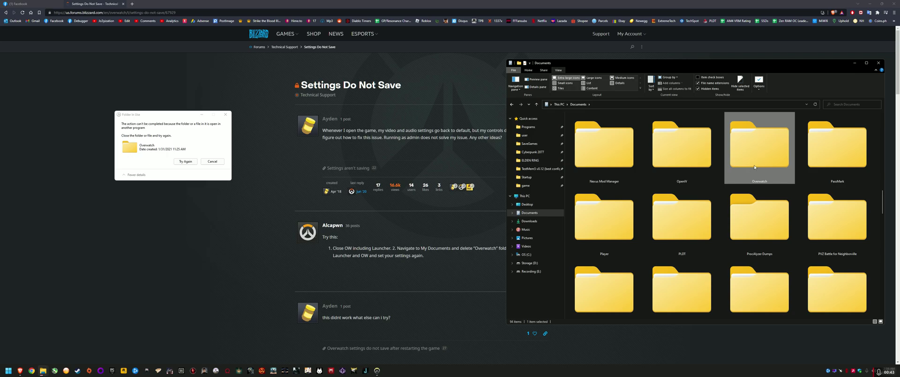
pyautogui.rightClick(757, 165)
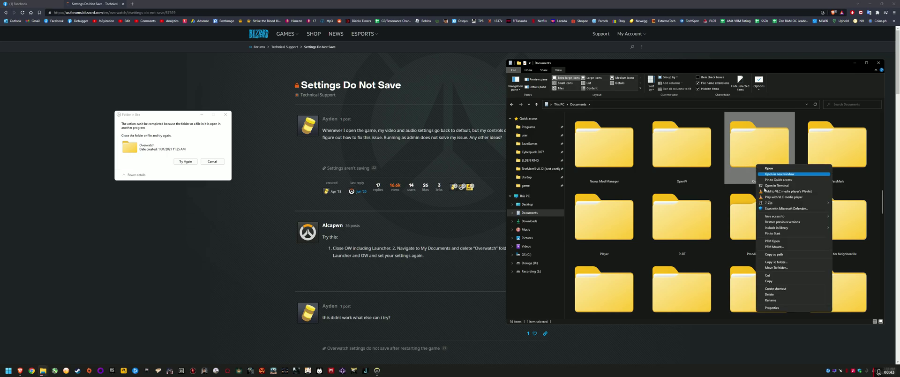
pyautogui.click(769, 307)
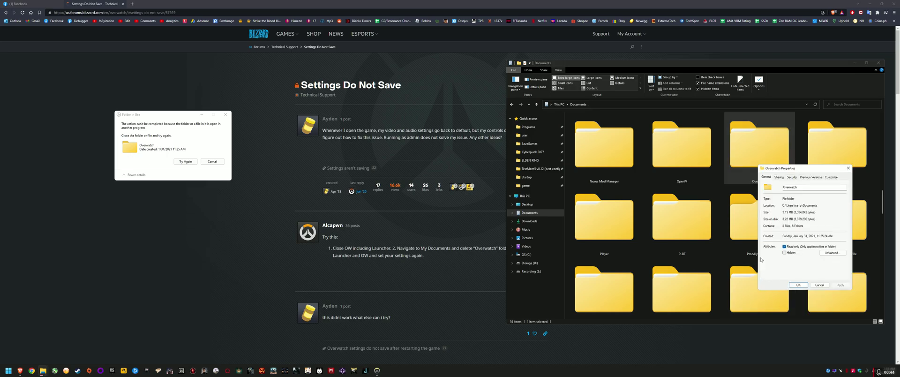
pyautogui.click(820, 285)
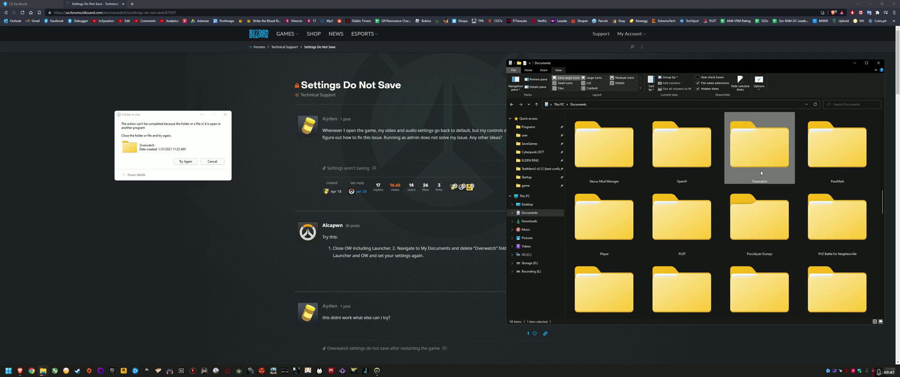
# Step: Try to delete the Overwatch folder from Documents and cancel both interrupted deletions
pyautogui.press('Delete')
pyautogui.moveTo(165, 116); pyautogui.dragTo(611, 145)
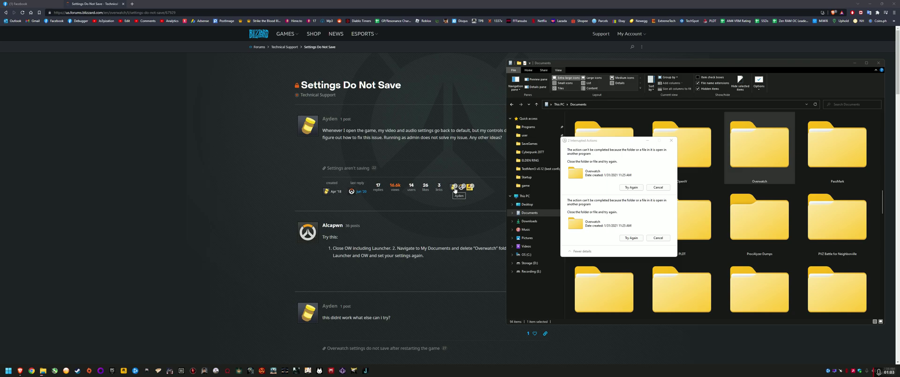
pyautogui.click(664, 189)
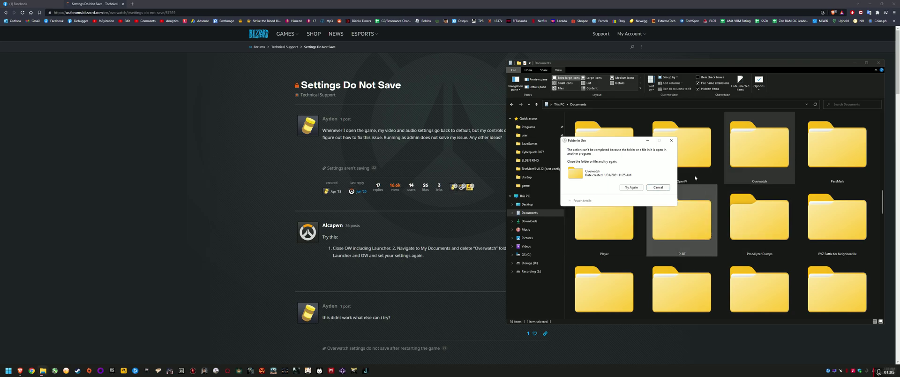
pyautogui.click(660, 187)
# Step: Look through the Overwatch folder and its Settings subfolder, and return to Documents
pyautogui.doubleClick(759, 150)
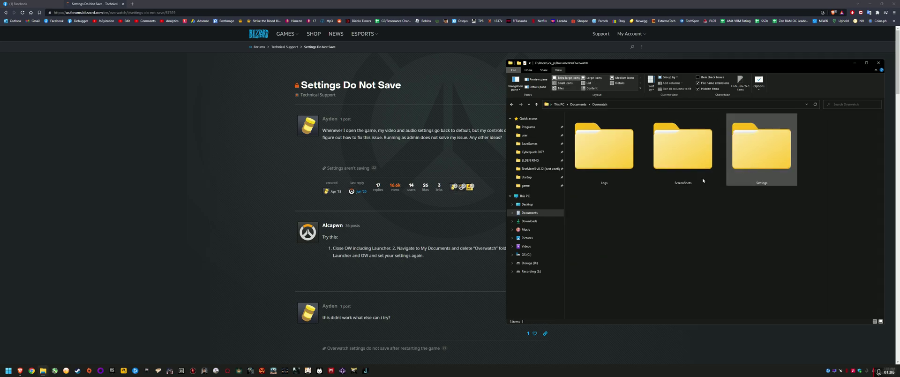
pyautogui.doubleClick(773, 167)
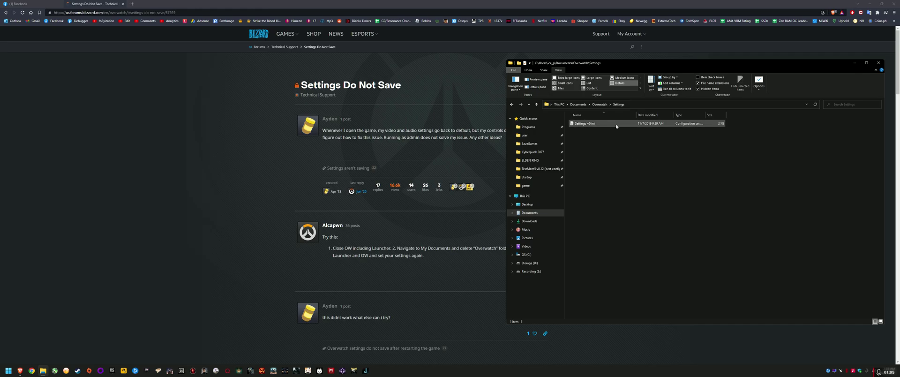
pyautogui.click(512, 104)
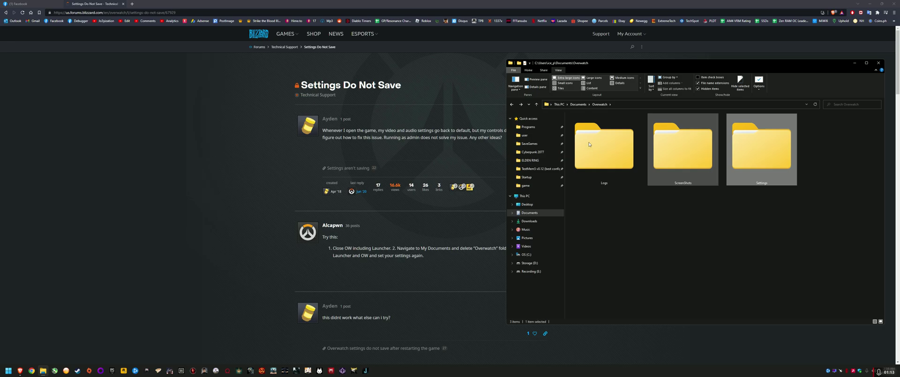
pyautogui.click(512, 105)
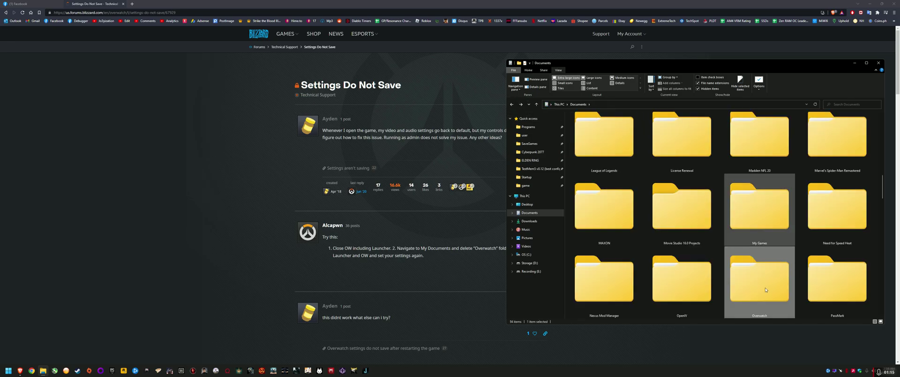
# Step: Start deleting the Overwatch folder from Documents and exit the Battle.net launcher running in the background
pyautogui.press('Delete')
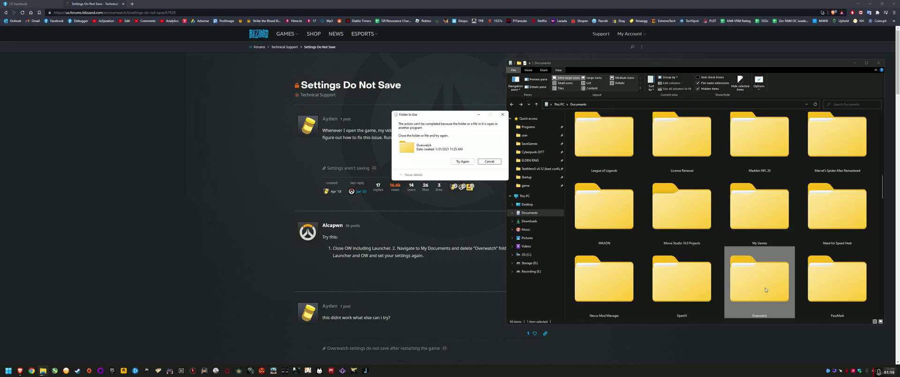
pyautogui.click(462, 162)
pyautogui.rightClick(828, 371)
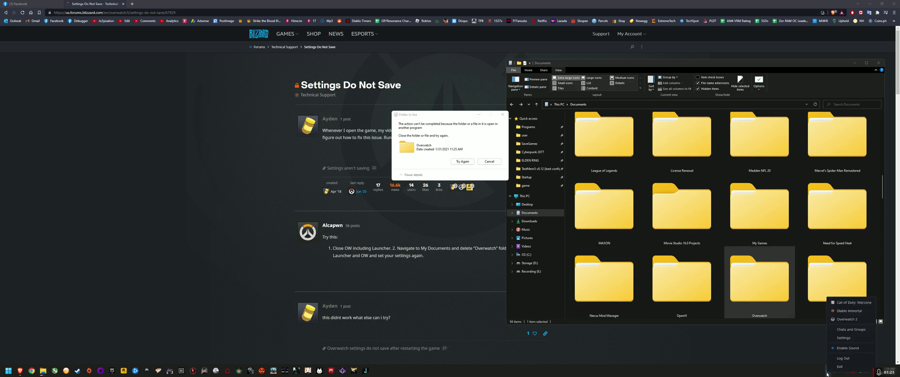
pyautogui.click(832, 368)
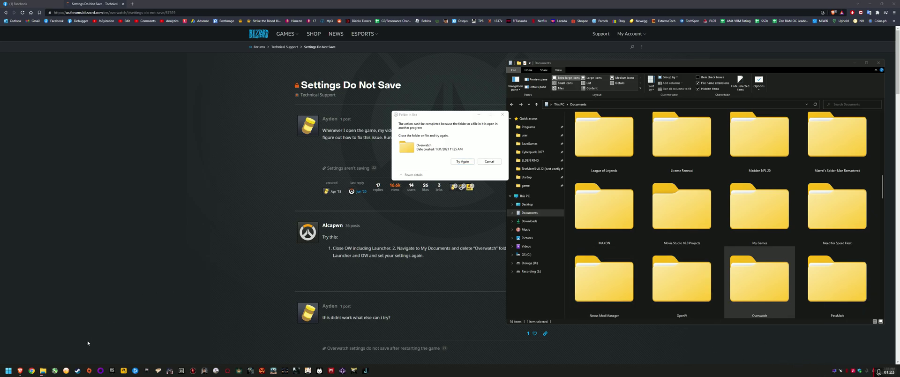
# Step: Retry the pending deletion of the Overwatch folder and close the web browser
pyautogui.click(42, 371)
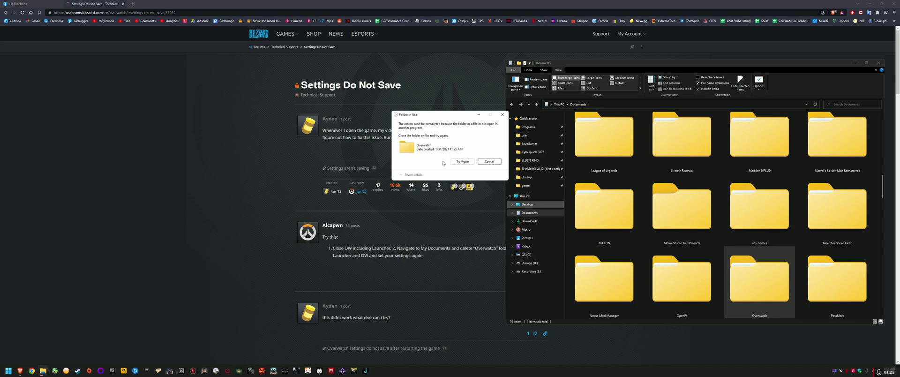
pyautogui.click(462, 162)
pyautogui.click(461, 162)
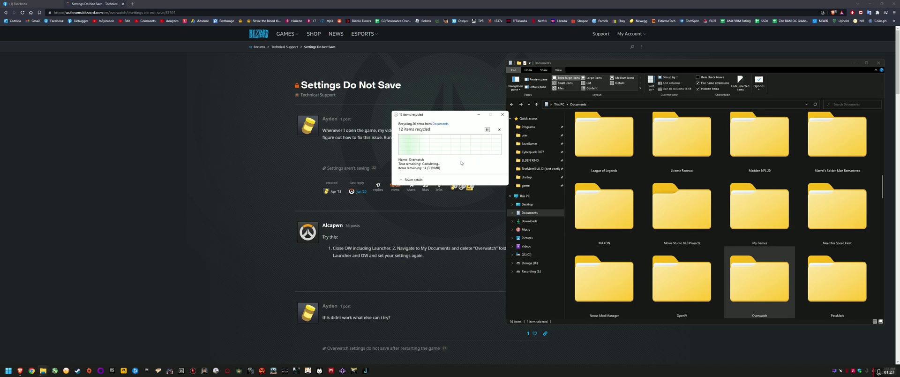
pyautogui.click(897, 3)
pyautogui.click(455, 61)
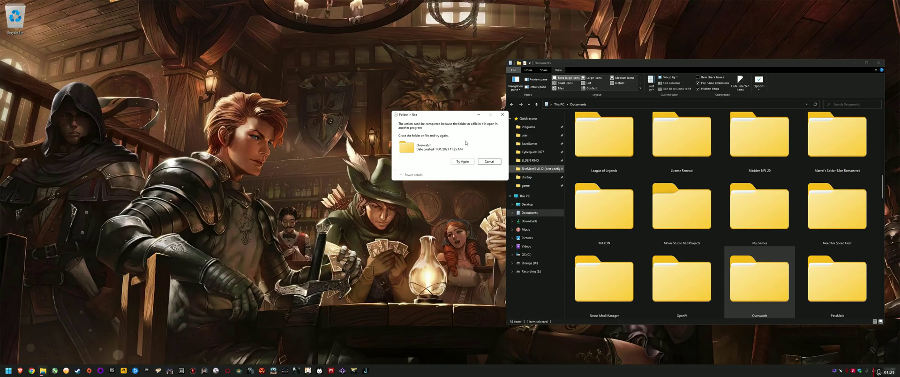
# Step: End the Battle.net Update Agent process in Task Manager and check the detailed process list for other related processes
pyautogui.hotkey('ctrl', 'shift', 'Escape')
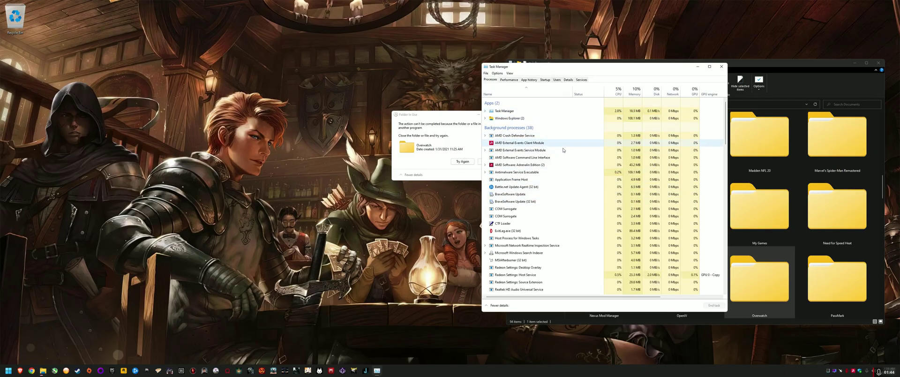
pyautogui.click(562, 187)
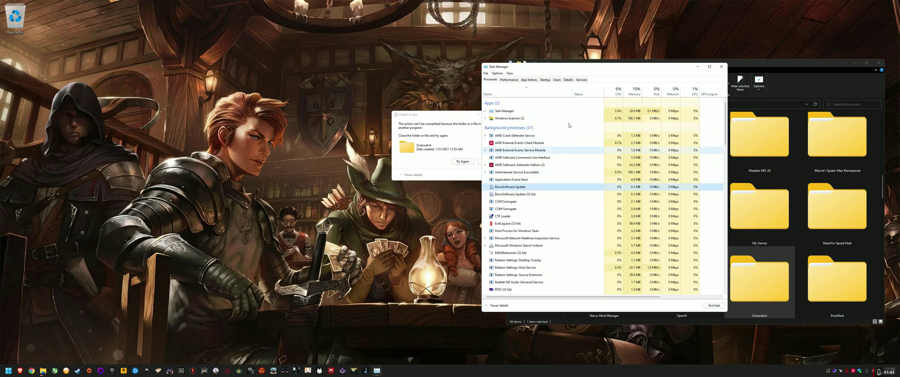
pyautogui.click(568, 79)
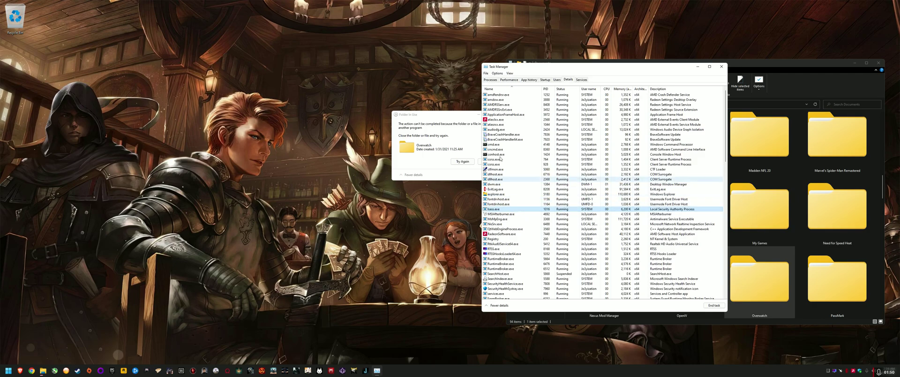
pyautogui.scroll(-10, 516, 192)
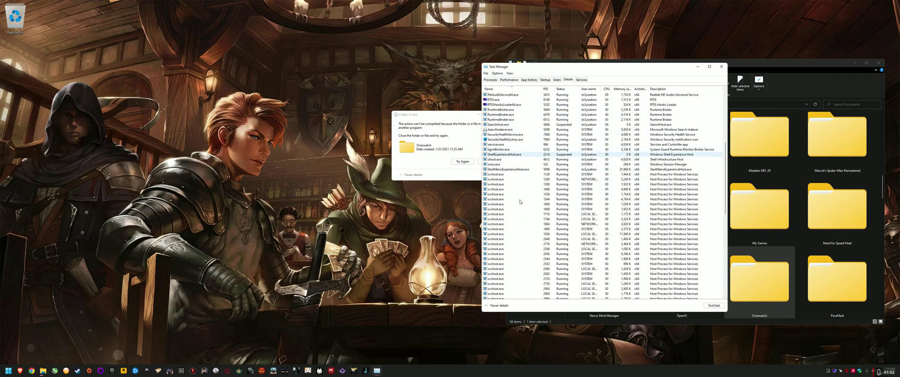
pyautogui.scroll(-2, 520, 201)
pyautogui.scroll(-13, 520, 201)
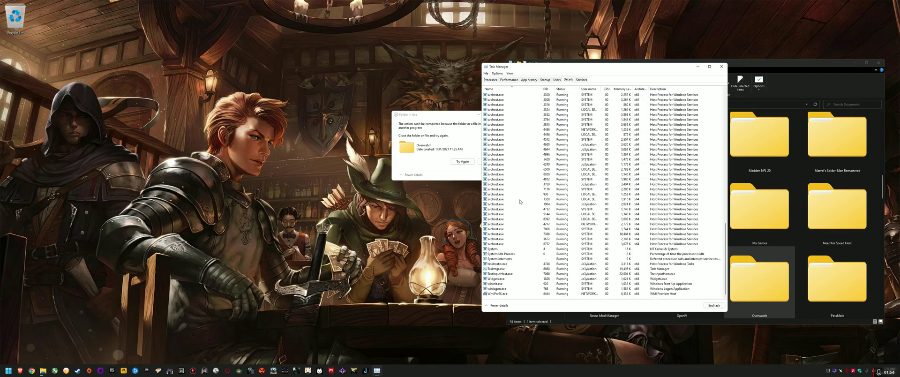
# Step: Retry deleting the Overwatch folder, and close Task Manager and the Documents window
pyautogui.click(462, 161)
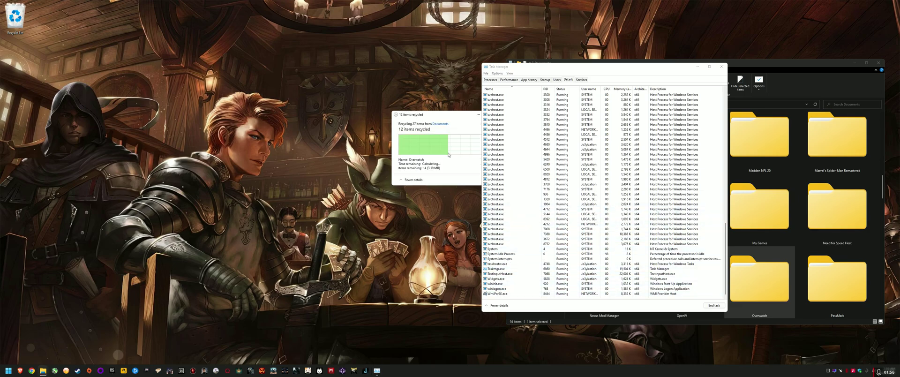
pyautogui.click(721, 66)
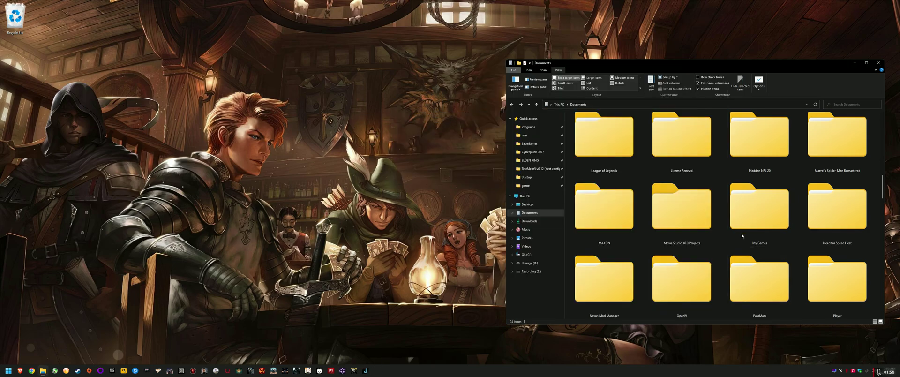
pyautogui.click(879, 64)
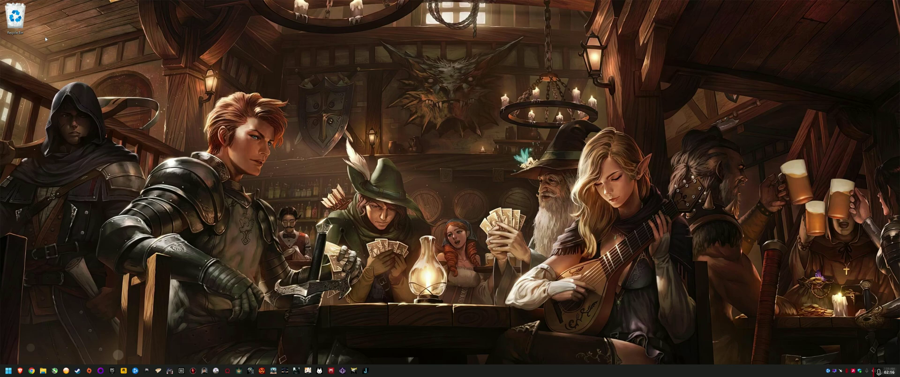
# Step: Empty the Recycle Bin on the desktop
pyautogui.rightClick(15, 15)
pyautogui.click(42, 28)
pyautogui.click(464, 208)
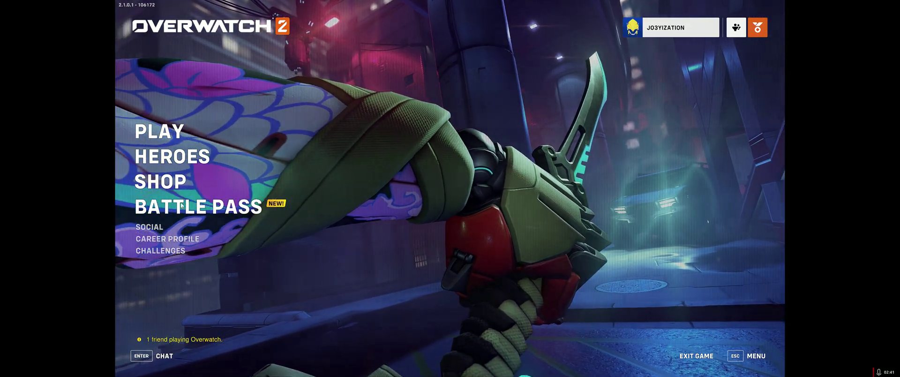
# Step: Open the video options in Overwatch 2 and set the resolution to 3440 x 1440 (100)
pyautogui.press('Escape')
pyautogui.click(487, 191)
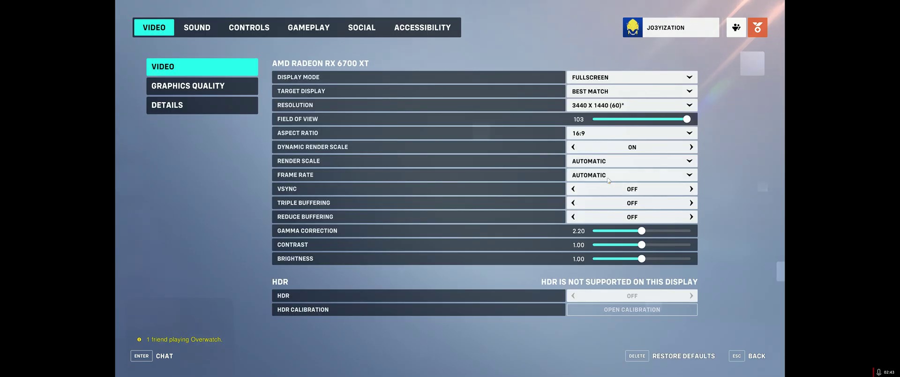
pyautogui.click(610, 105)
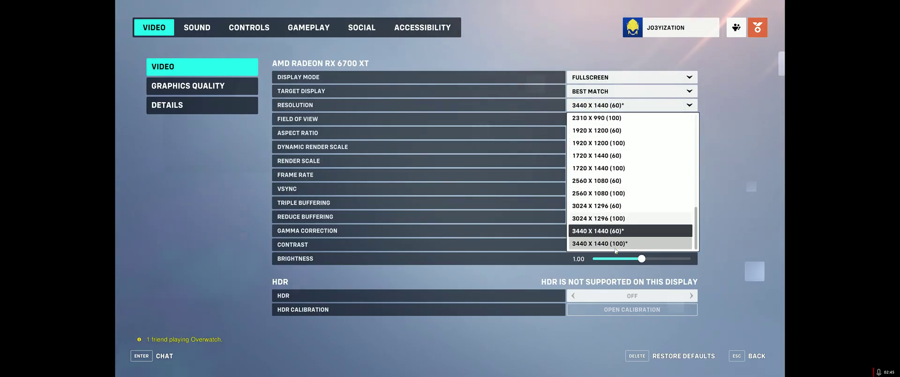
pyautogui.click(615, 247)
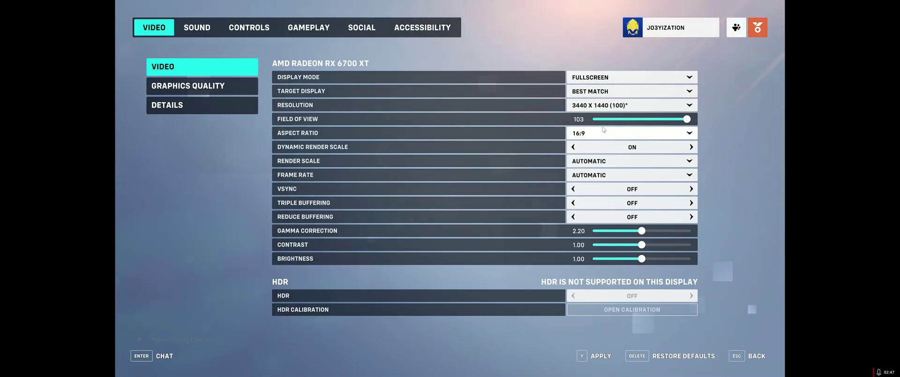
# Step: Turn off Dynamic Render Scale and set Render Scale to Custom
pyautogui.click(573, 146)
pyautogui.click(628, 161)
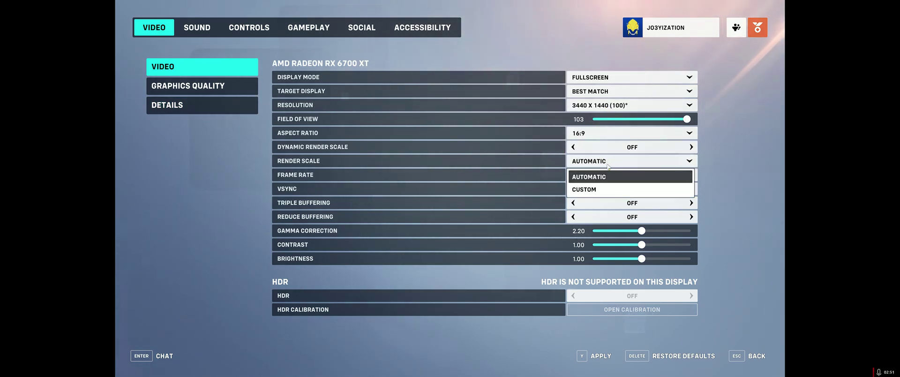
pyautogui.click(628, 189)
# Step: Set Frame Rate to Custom with a maximum frame rate of 500
pyautogui.click(631, 189)
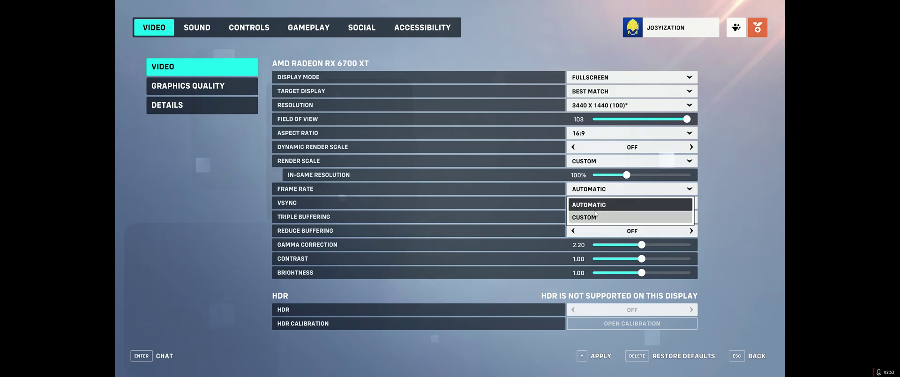
pyautogui.click(643, 215)
pyautogui.moveTo(645, 209); pyautogui.dragTo(669, 208)
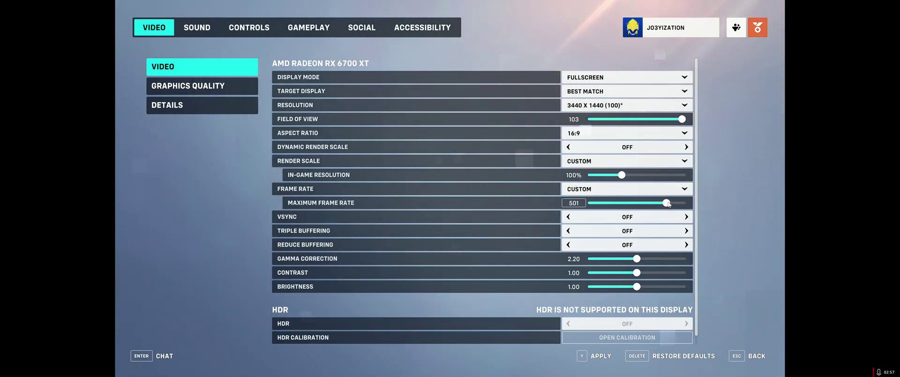
pyautogui.click(578, 203)
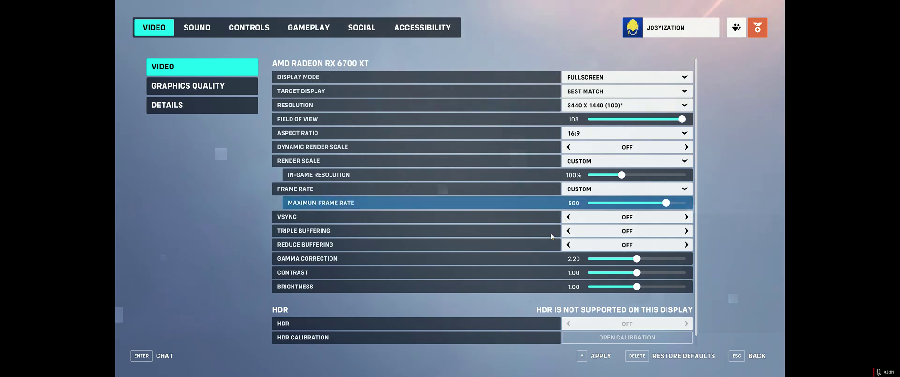
# Step: Apply the pending video changes, and set Display Mode to Borderless Windowed and apply it
pyautogui.scroll(-1, 503, 311)
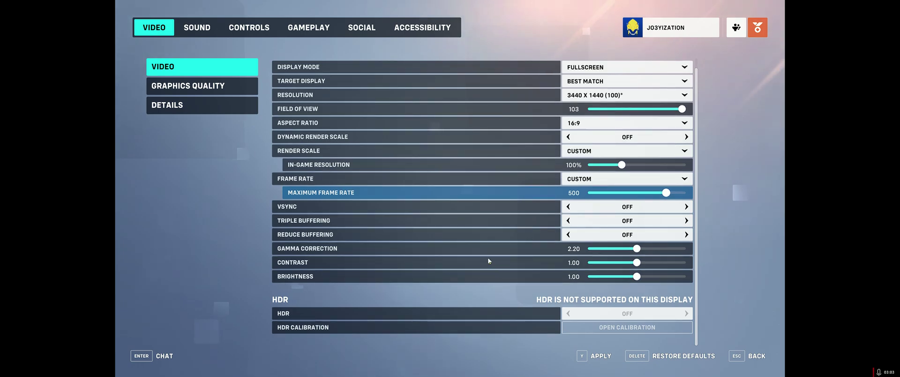
pyautogui.press('y')
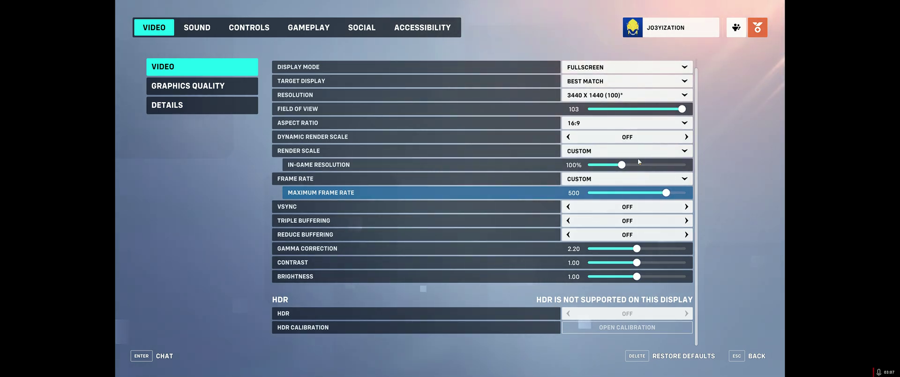
pyautogui.click(627, 67)
pyautogui.click(610, 107)
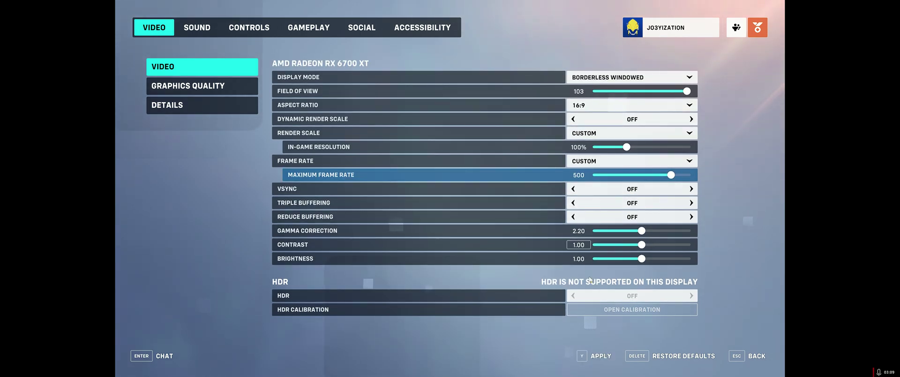
pyautogui.press('y')
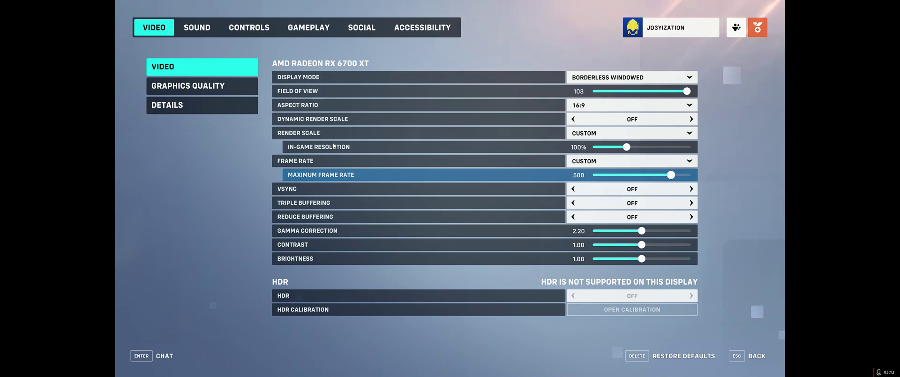
# Step: Set Image Sharpening to 1.00 and Local Fog Detail to Low in the graphics quality options, applying each change
pyautogui.click(225, 85)
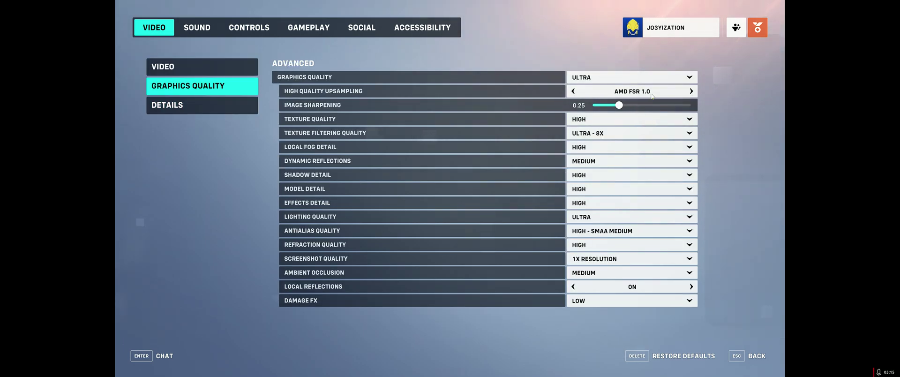
pyautogui.moveTo(620, 106); pyautogui.dragTo(712, 111)
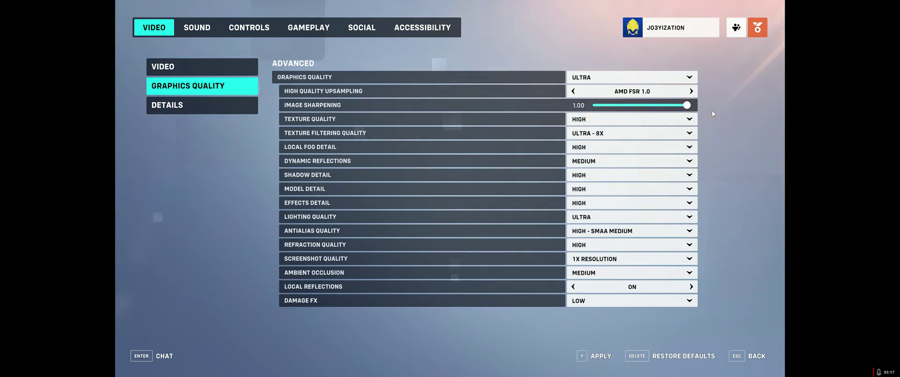
pyautogui.click(599, 356)
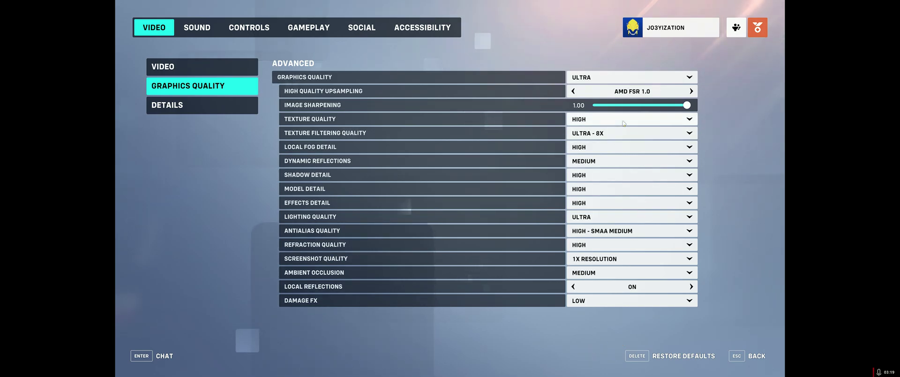
pyautogui.click(593, 146)
pyautogui.click(593, 161)
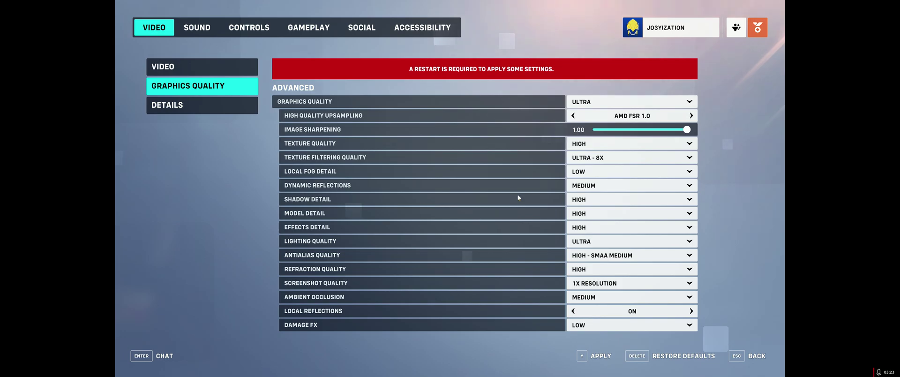
pyautogui.click(595, 356)
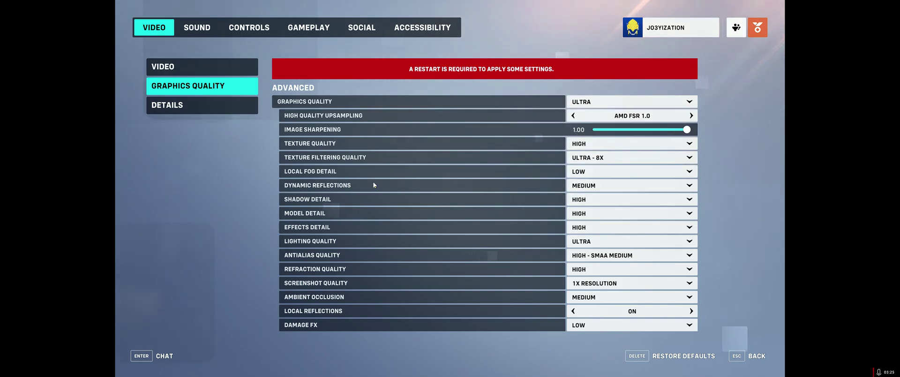
# Step: Set Shadow Detail to Off in the graphics quality options
pyautogui.click(596, 187)
pyautogui.click(596, 187)
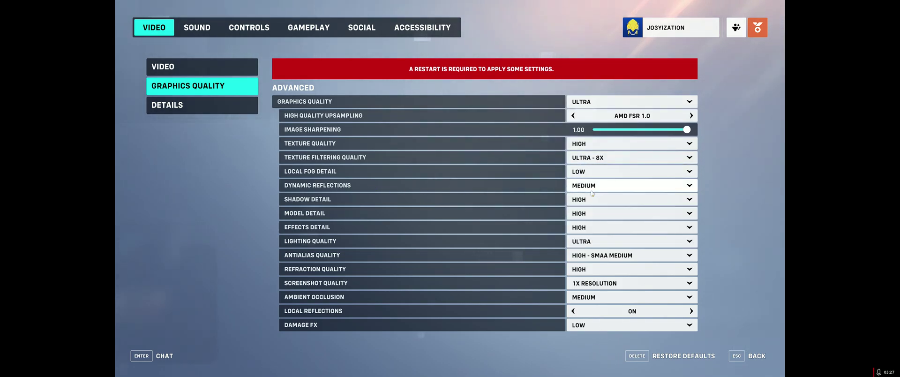
pyautogui.click(590, 200)
pyautogui.click(590, 199)
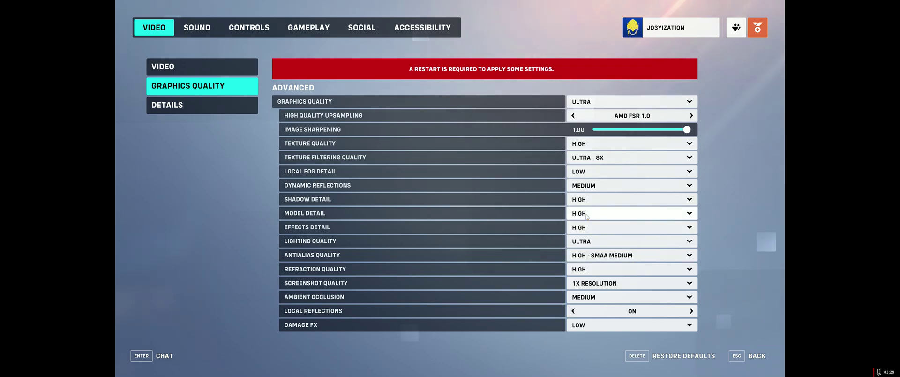
pyautogui.click(586, 215)
pyautogui.click(587, 215)
pyautogui.click(586, 215)
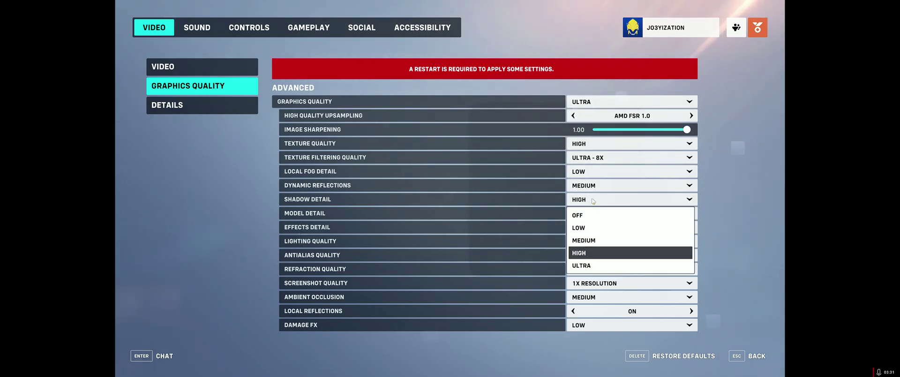
pyautogui.click(585, 215)
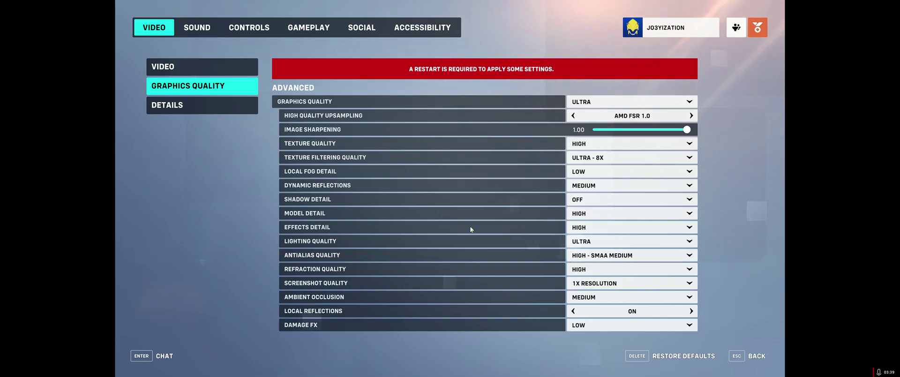
# Step: Set Lighting Quality to High and apply the change
pyautogui.click(591, 241)
pyautogui.click(592, 269)
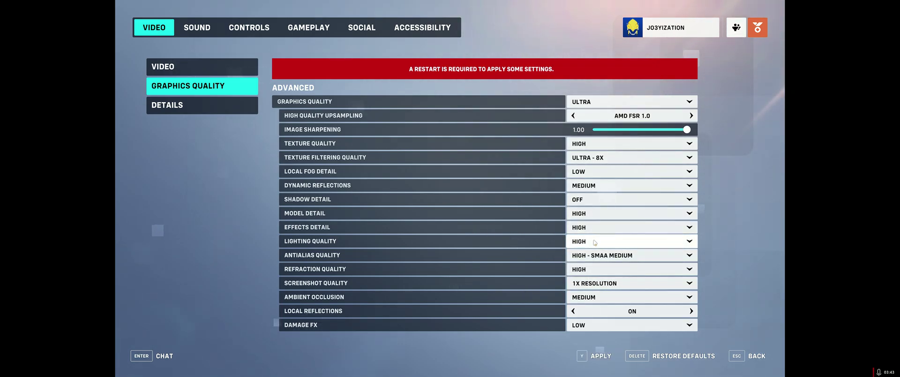
pyautogui.click(587, 356)
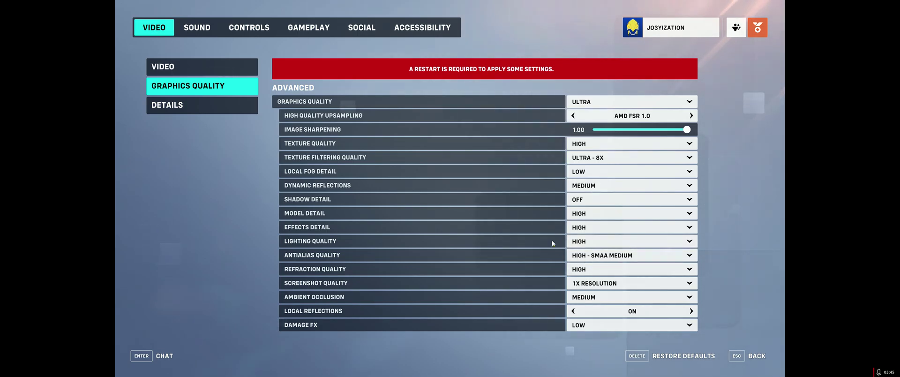
pyautogui.click(582, 244)
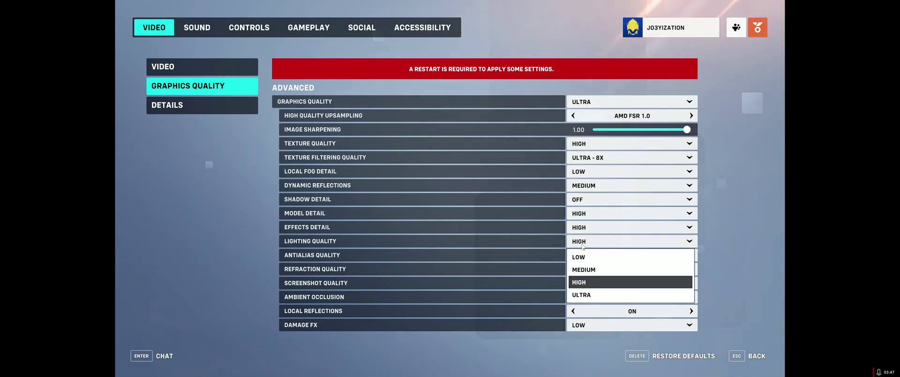
pyautogui.click(582, 241)
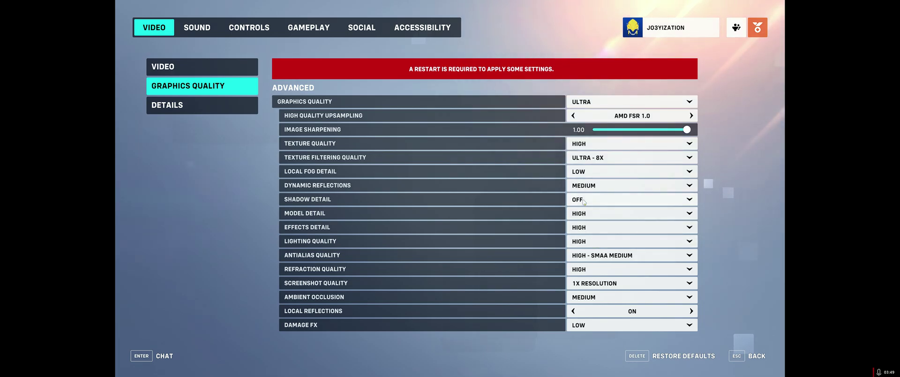
pyautogui.click(593, 244)
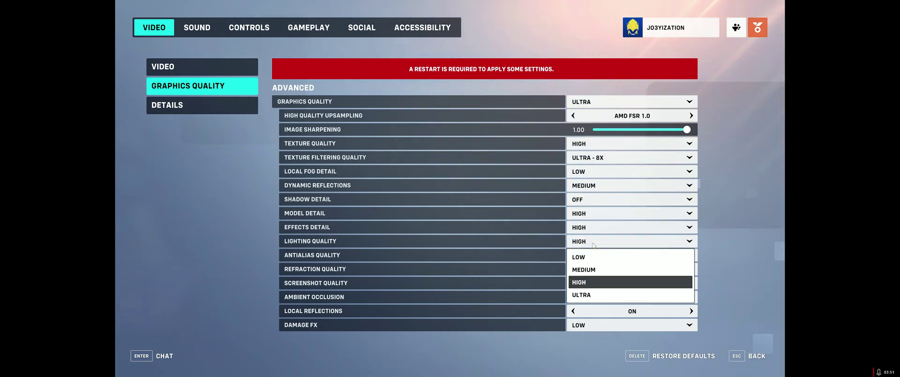
pyautogui.click(474, 237)
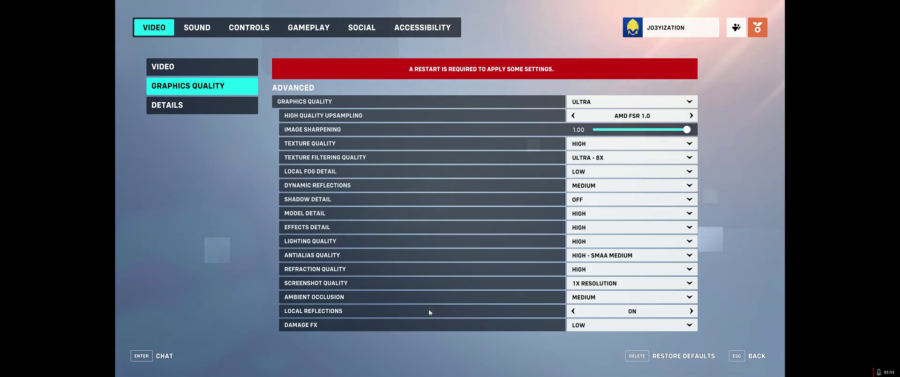
pyautogui.click(582, 313)
pyautogui.click(572, 313)
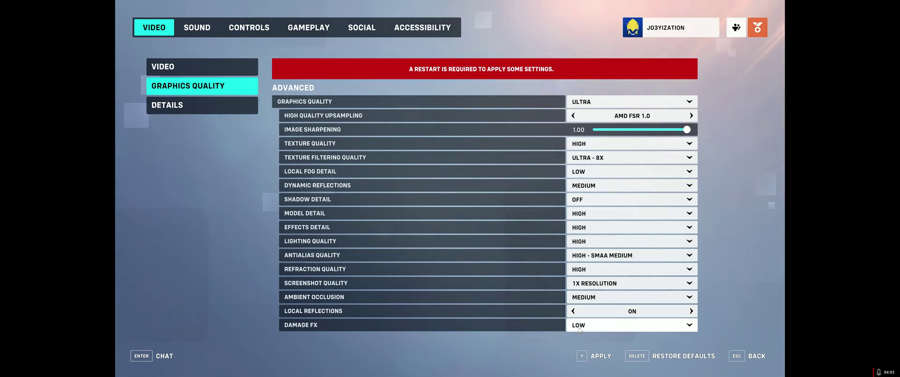
pyautogui.click(582, 330)
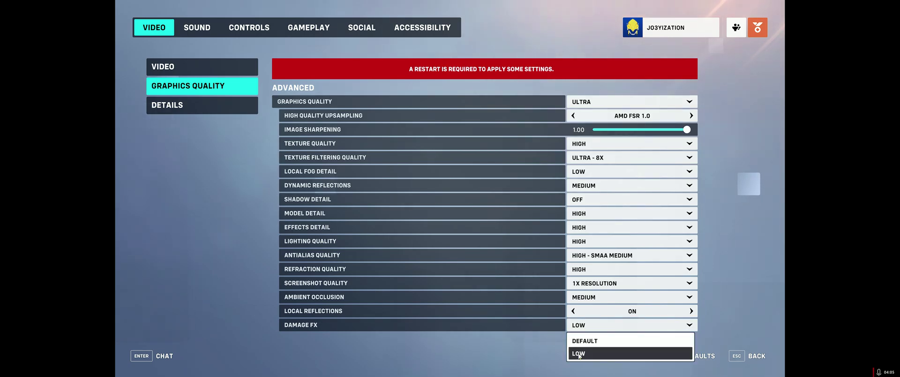
pyautogui.click(580, 353)
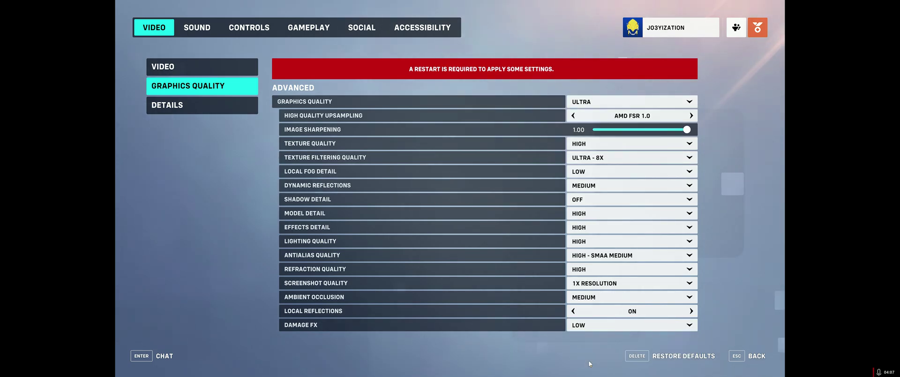
# Step: Turn on performance stats, GPU temperature, VRAM usage, network latency, network interpolation delay and the system clock, and apply the changes
pyautogui.click(218, 106)
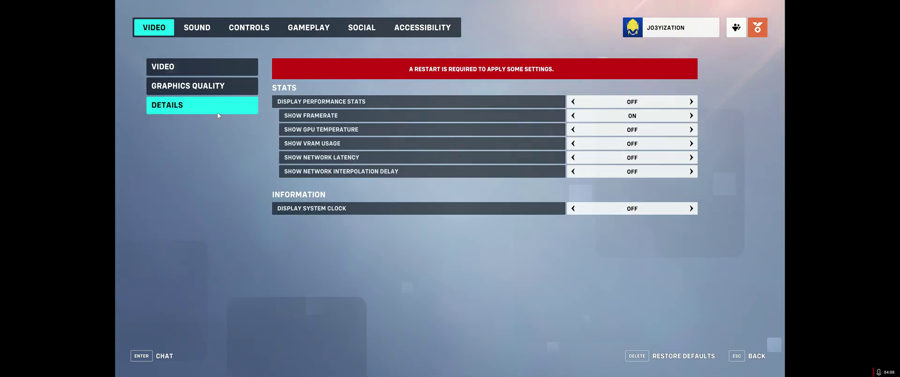
pyautogui.click(691, 130)
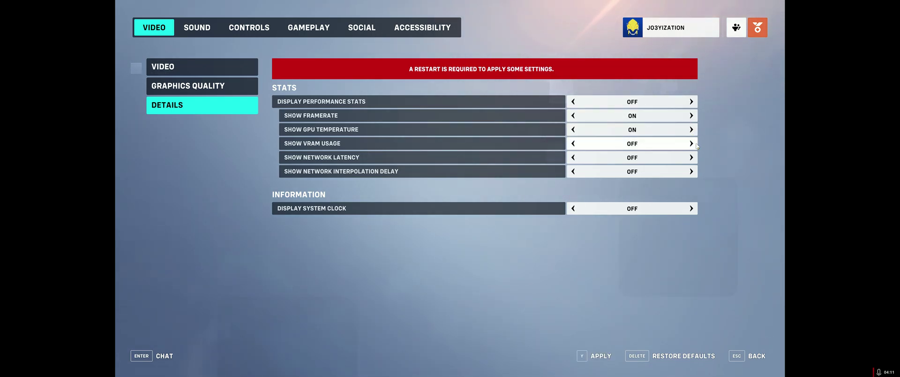
pyautogui.click(692, 102)
pyautogui.click(692, 143)
pyautogui.click(691, 158)
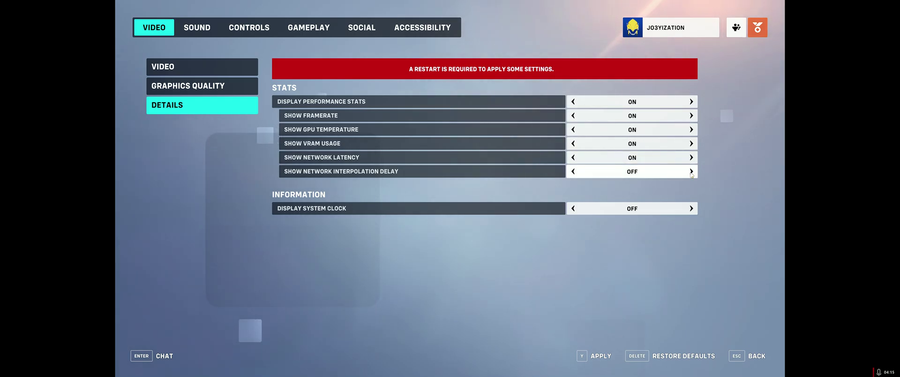
pyautogui.click(691, 171)
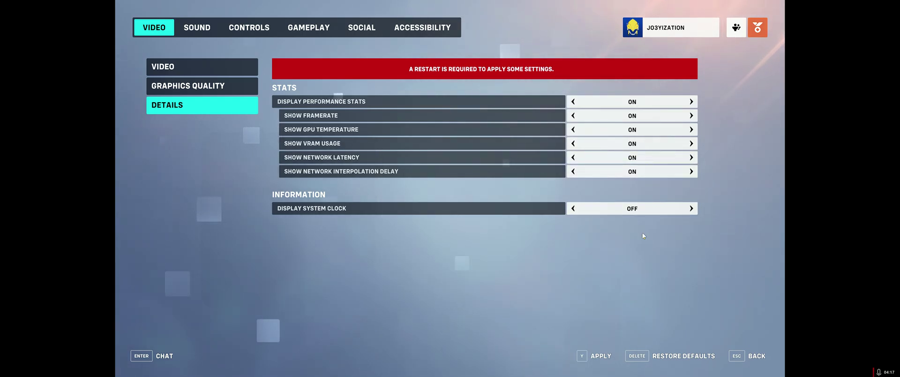
pyautogui.click(692, 208)
pyautogui.click(595, 355)
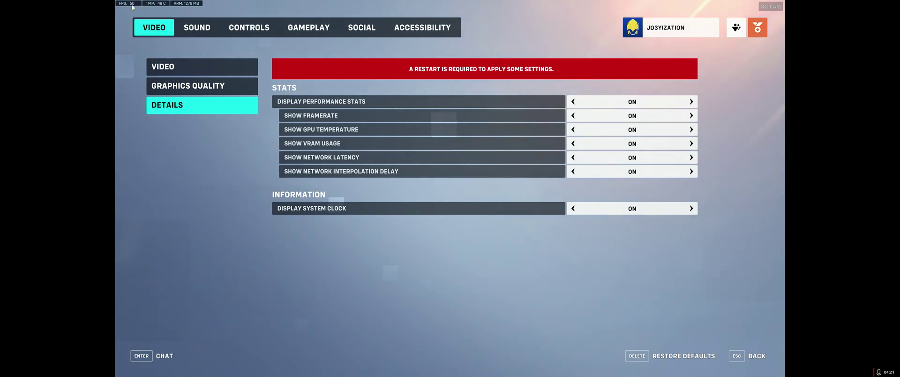
# Step: Briefly show and hide the hardware metrics overlay, and reopen the video options to check the applied settings
pyautogui.hotkey('ctrl', 'shift', 'o')
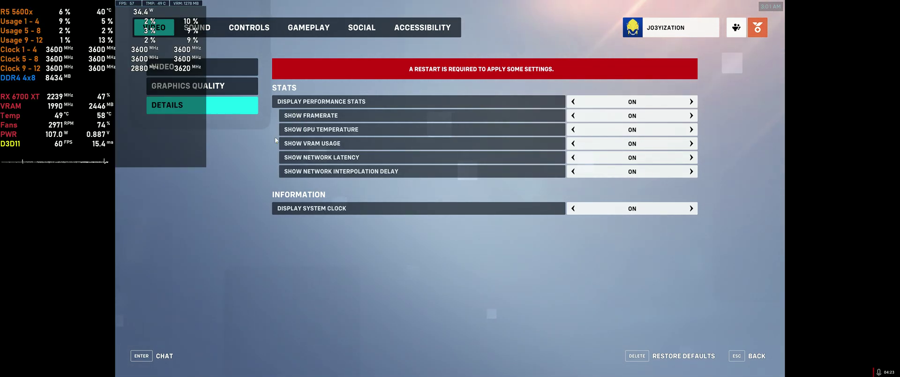
pyautogui.hotkey('ctrl', 'shift', 'o')
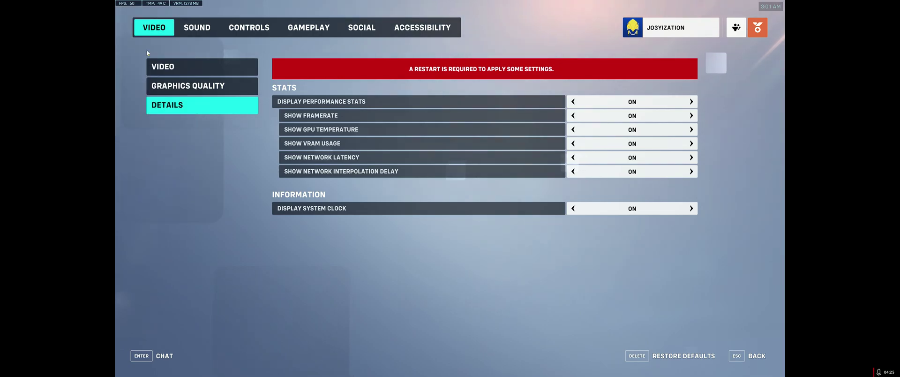
pyautogui.press('Escape')
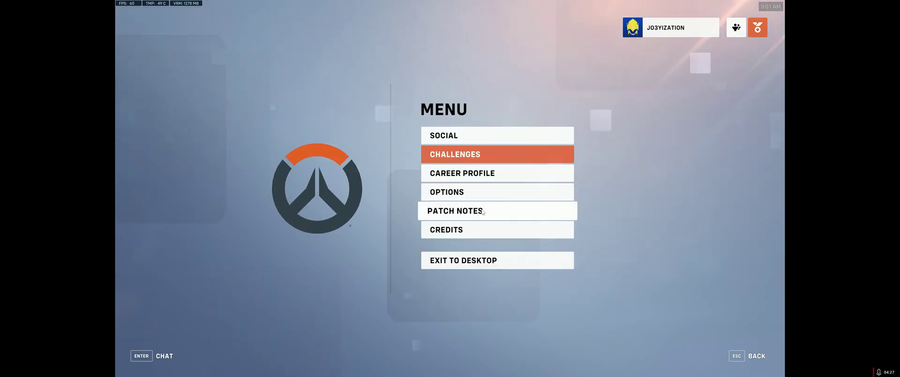
pyautogui.click(450, 192)
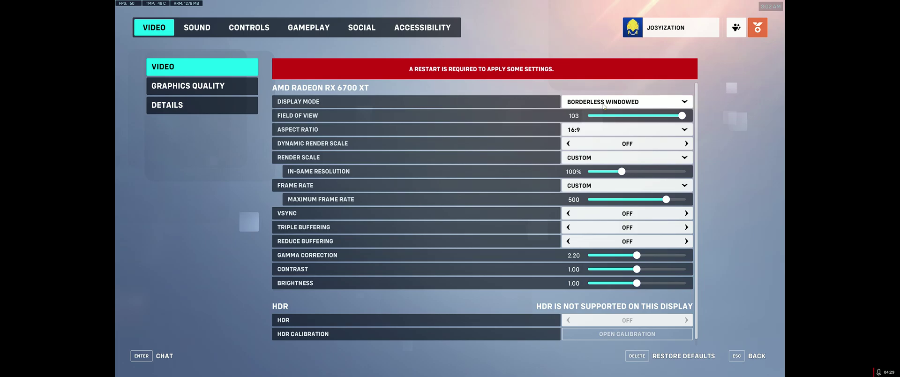
# Step: Exit Overwatch 2 to the desktop and relaunch it from Battle.net
pyautogui.press('Escape')
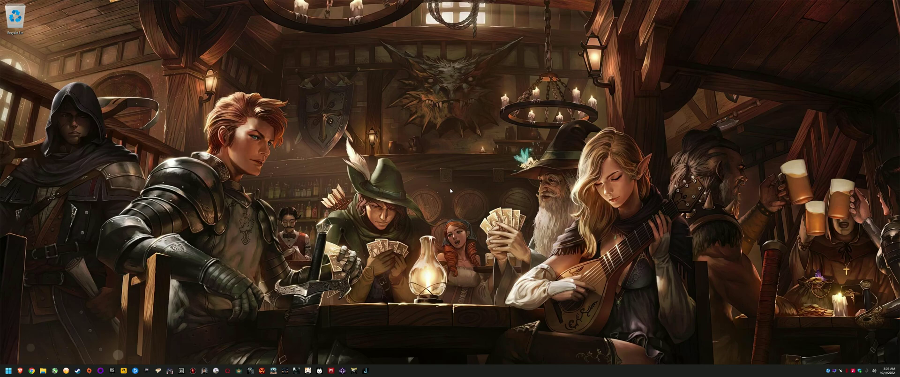
pyautogui.click(828, 370)
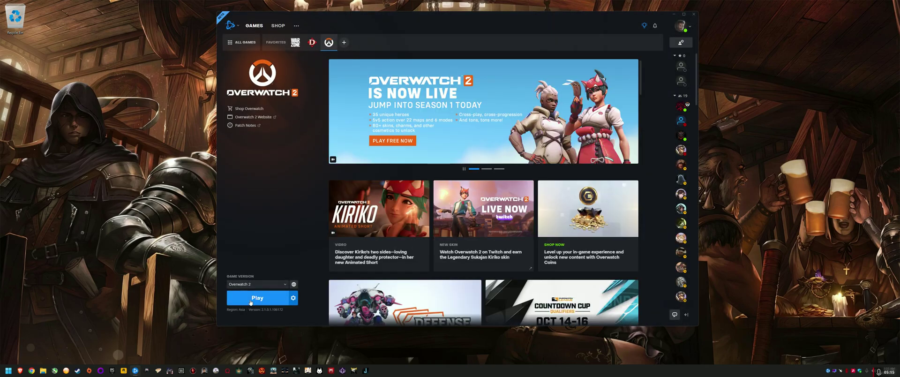
pyautogui.click(251, 301)
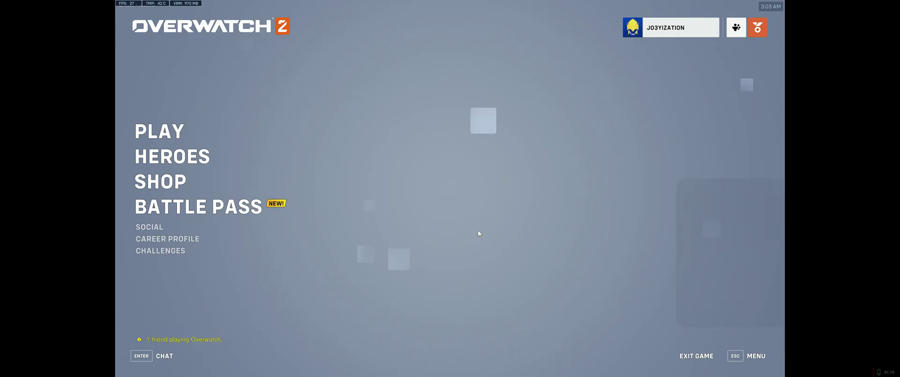
# Step: Open the options in the restarted game and check whether the video and graphics quality settings were saved
pyautogui.hotkey('alt', 'Tab')
pyautogui.hotkey('alt', 'Tab')
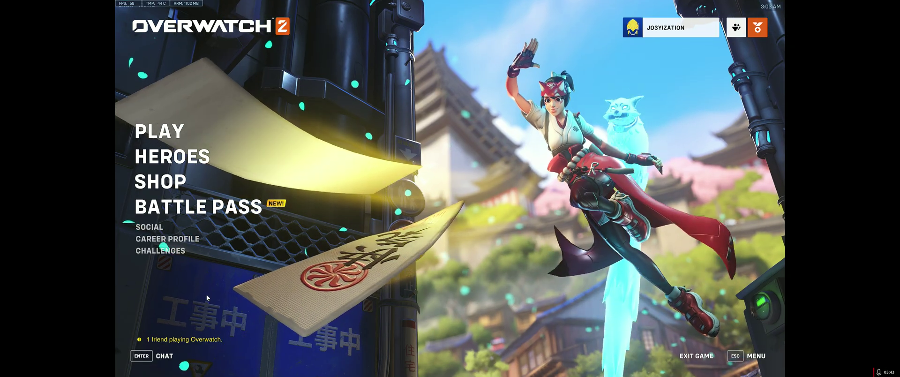
pyautogui.press('Escape')
pyautogui.click(538, 197)
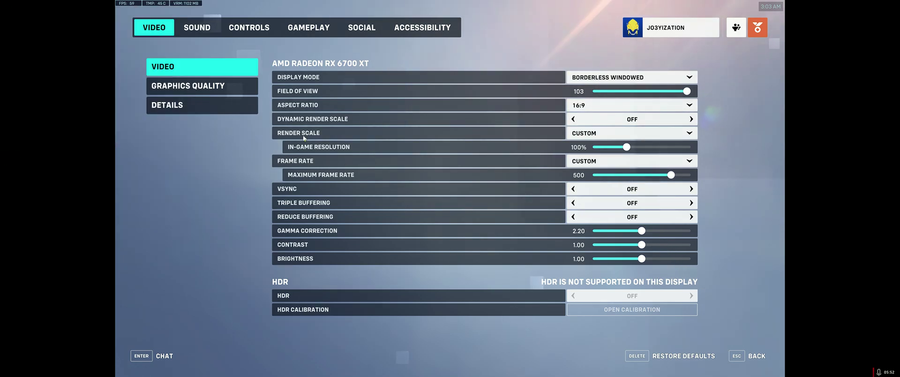
pyautogui.click(222, 89)
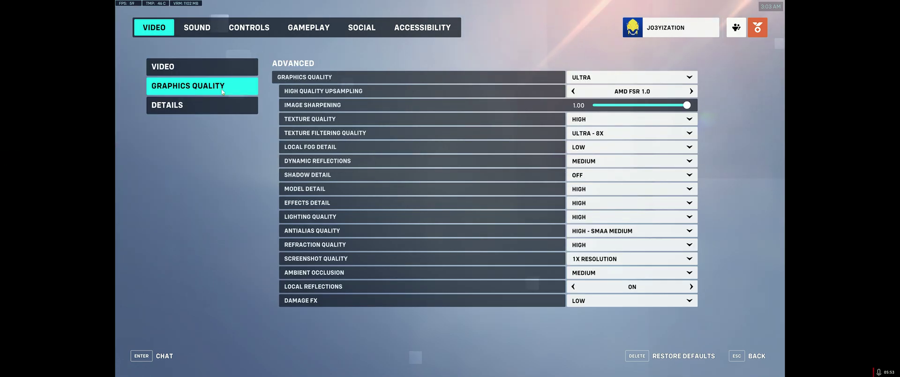